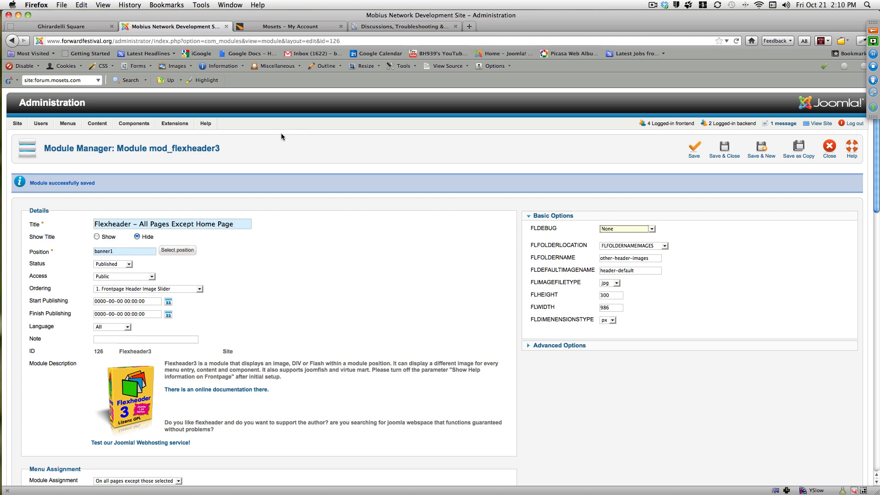
Check the header image on the live Ghirardelli Square page and return to the Joomla administration
left_click(72, 28)
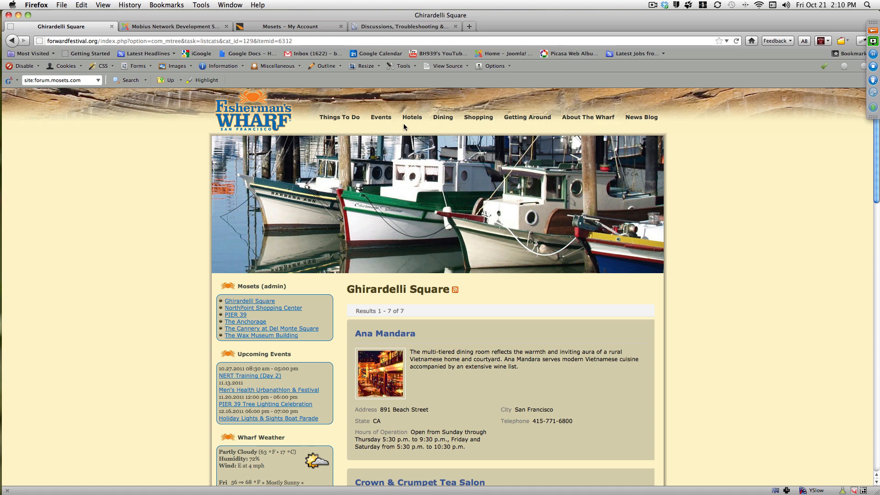
mouse_move(446, 121)
left_click(171, 29)
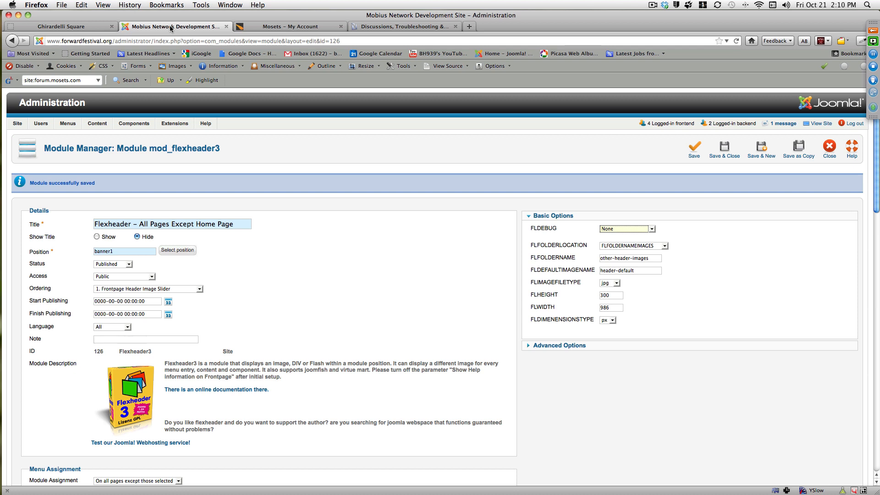
Open the "Flexheader - All Pages Except Home Page" module for editing from the Module Manager
mouse_move(172, 124)
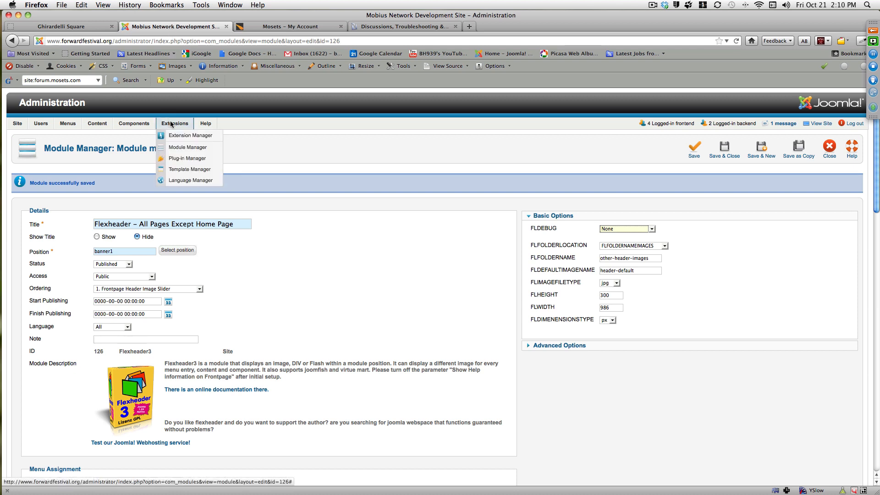
left_click(179, 149)
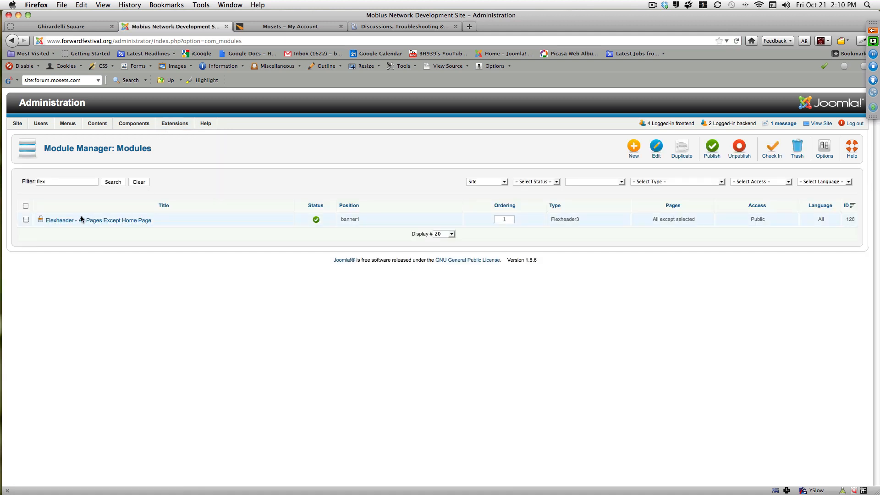
left_click(52, 182)
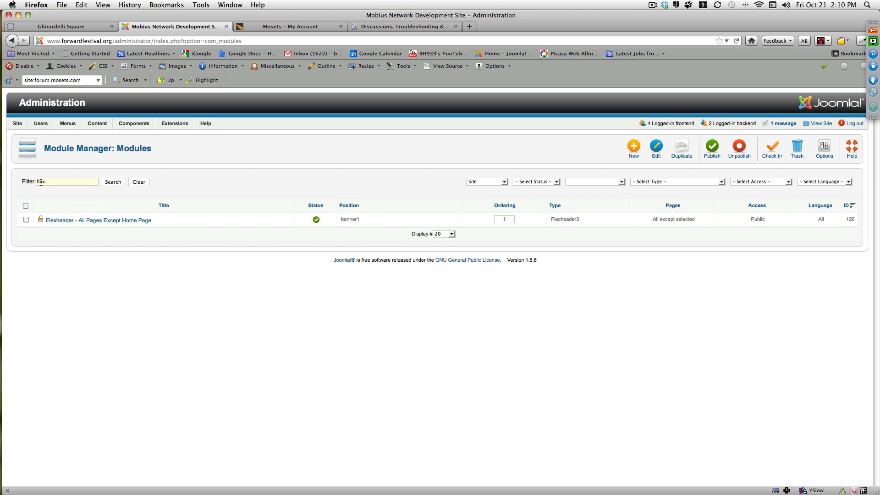
left_click(93, 222)
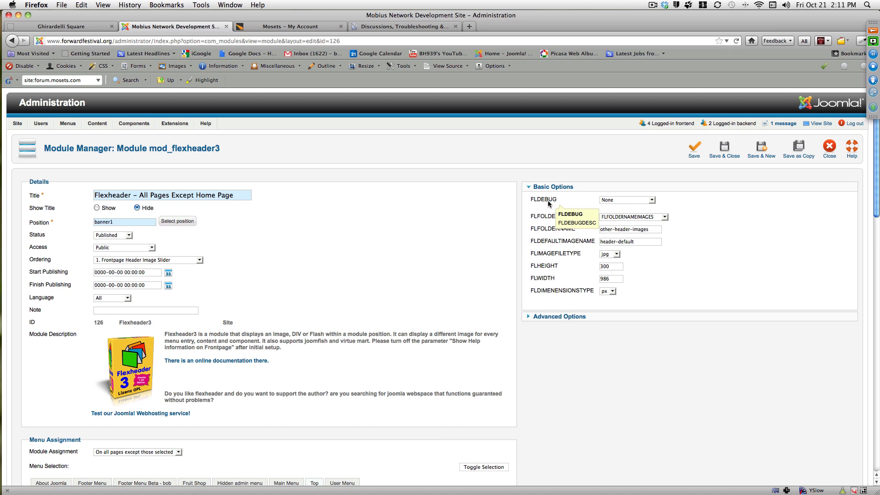
Set the module's FLDEBUG option to FLDEBUGUSER and save the module
left_click(652, 201)
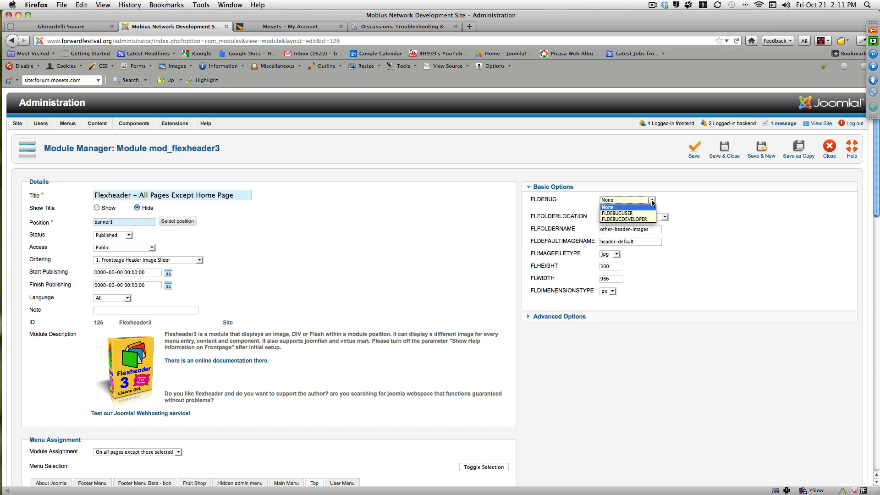
left_click(639, 214)
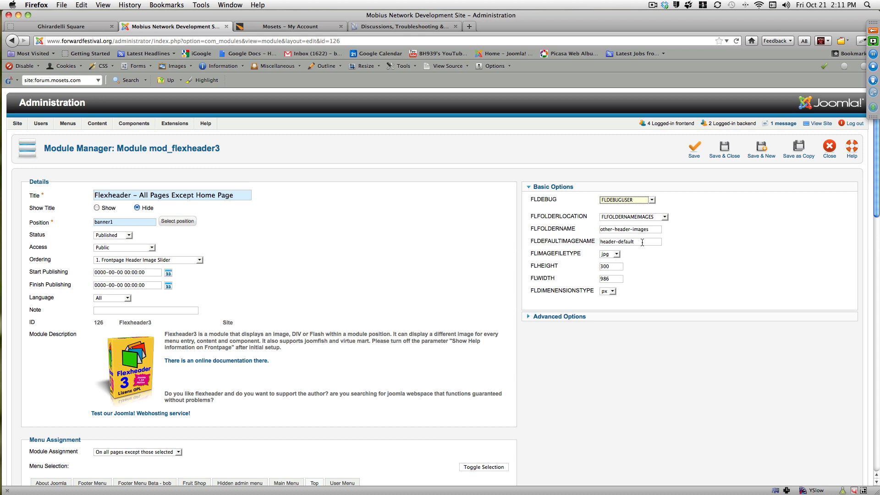
left_click(653, 202)
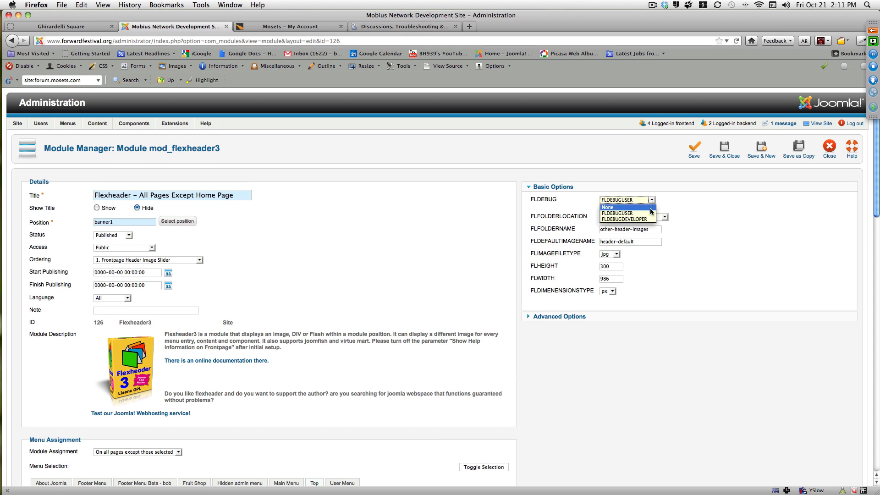
left_click(646, 219)
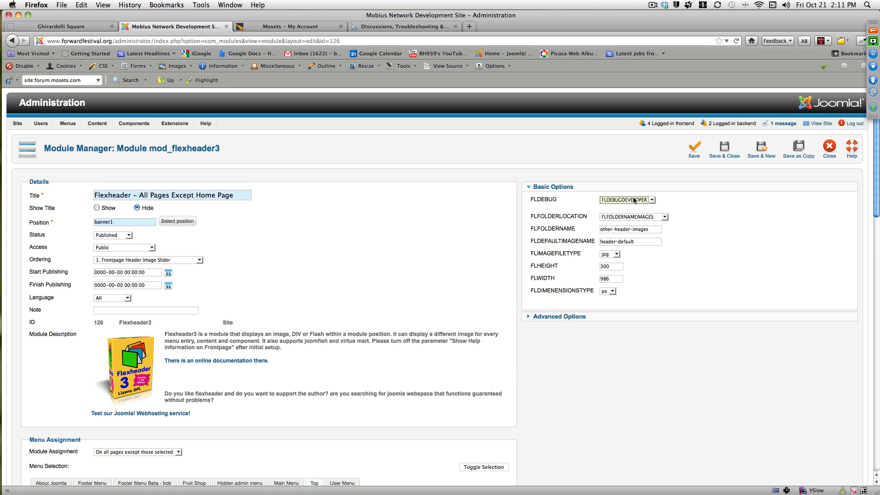
left_click(653, 202)
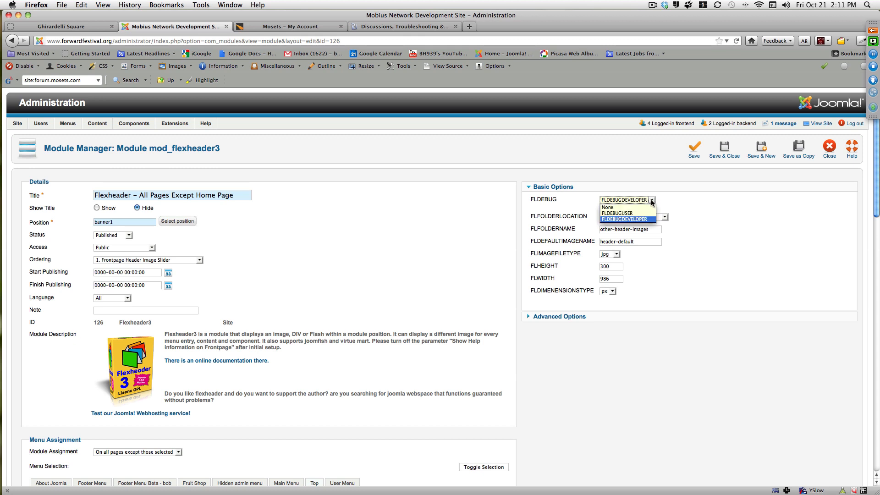
left_click(635, 214)
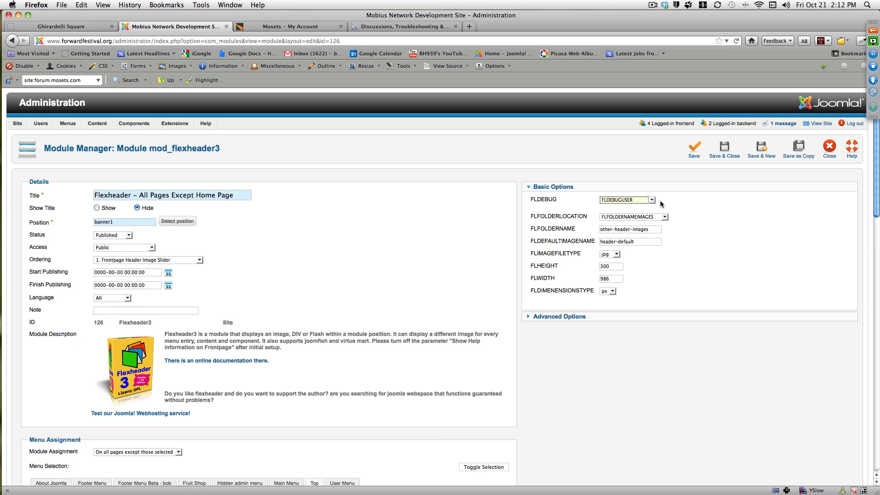
left_click(695, 150)
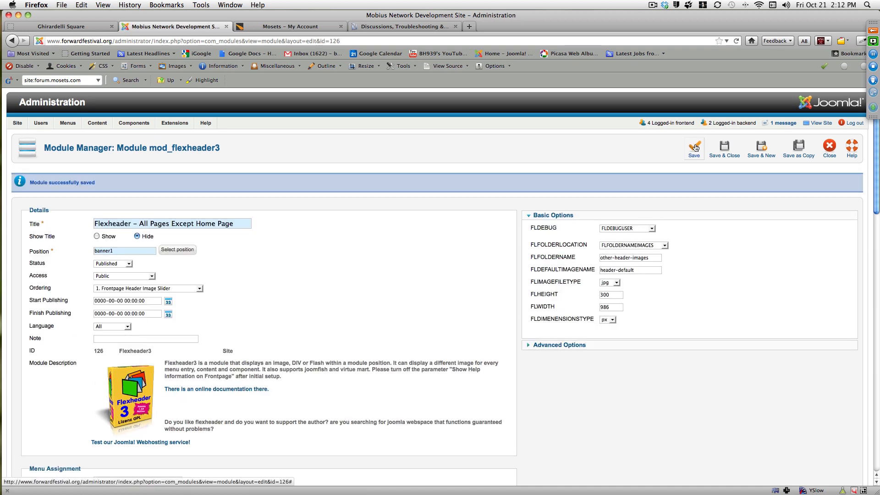
Reload the live Ghirardelli Square page and copy the FLIMAGENAME value itemid6312 from the Flexheader debug output
left_click(82, 27)
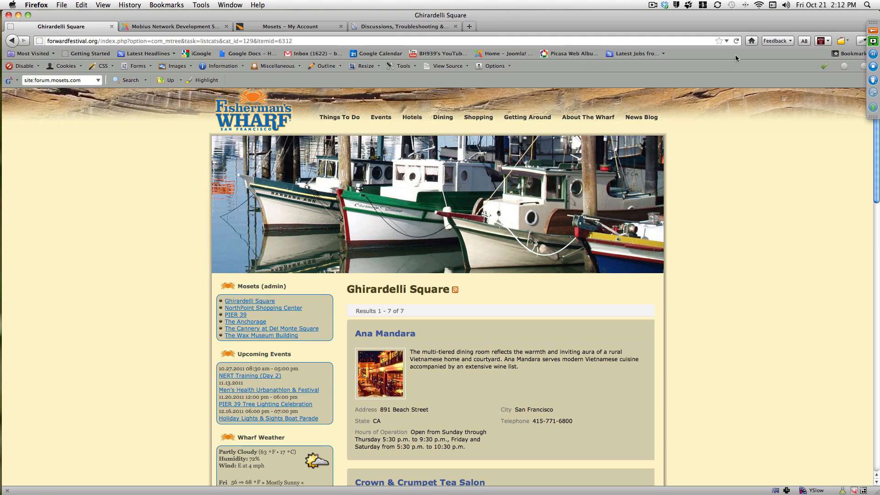
left_click(737, 41)
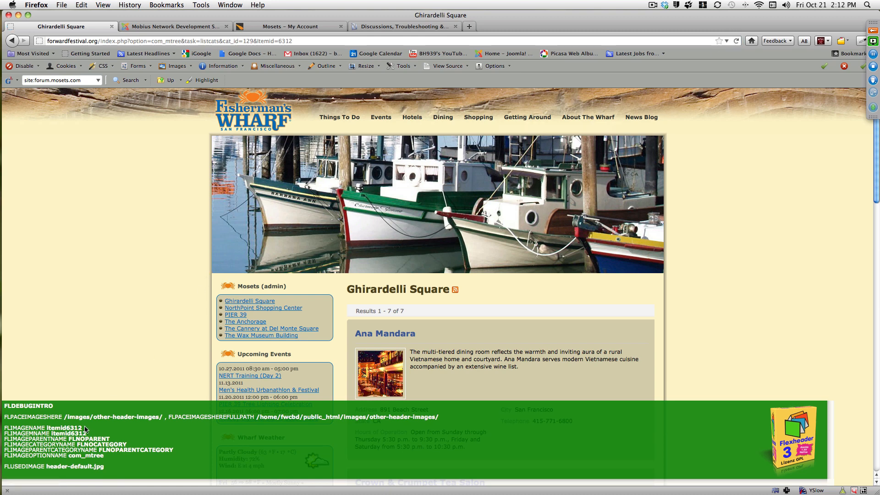
left_click_drag(84, 431, 47, 428)
right_click(61, 428)
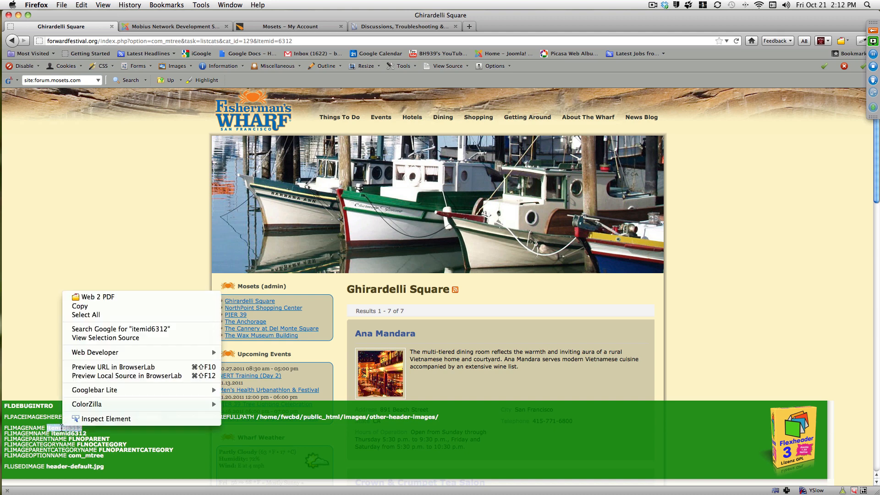
left_click(85, 307)
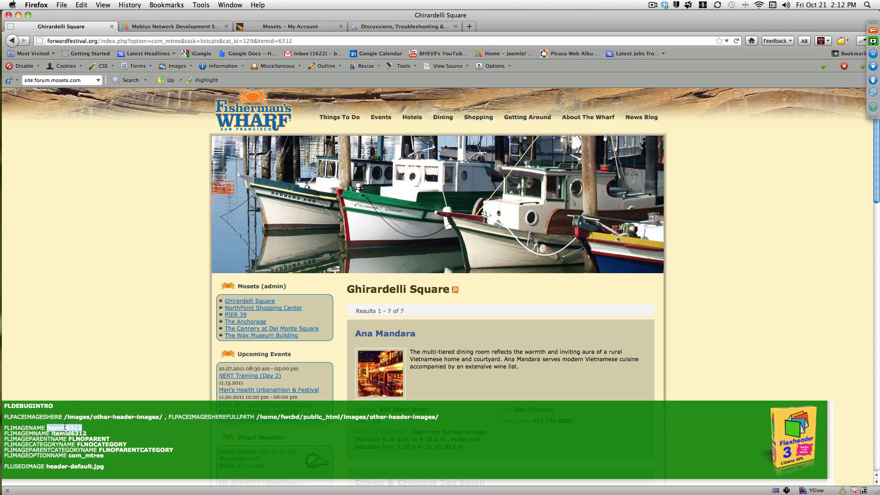
left_click(95, 377)
Open the images/other-header-images folder in the eXtplorer component of the Joomla administration and look through its files
left_click(190, 27)
mouse_move(97, 123)
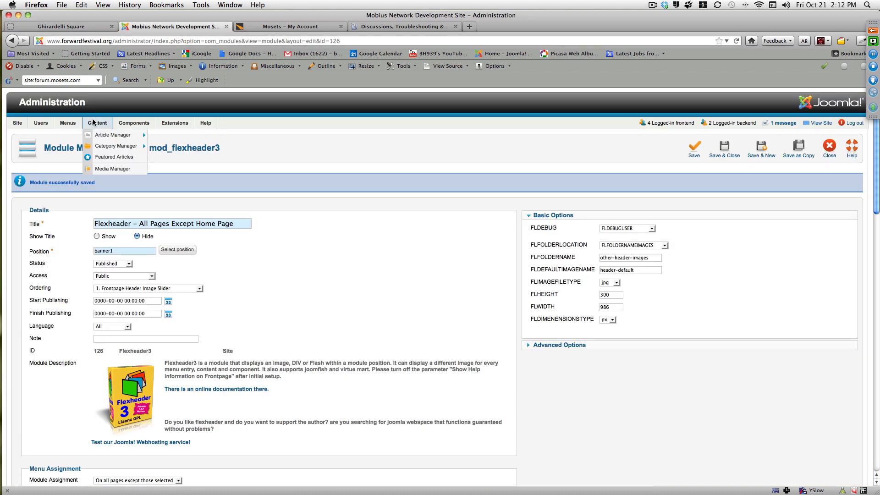
mouse_move(132, 124)
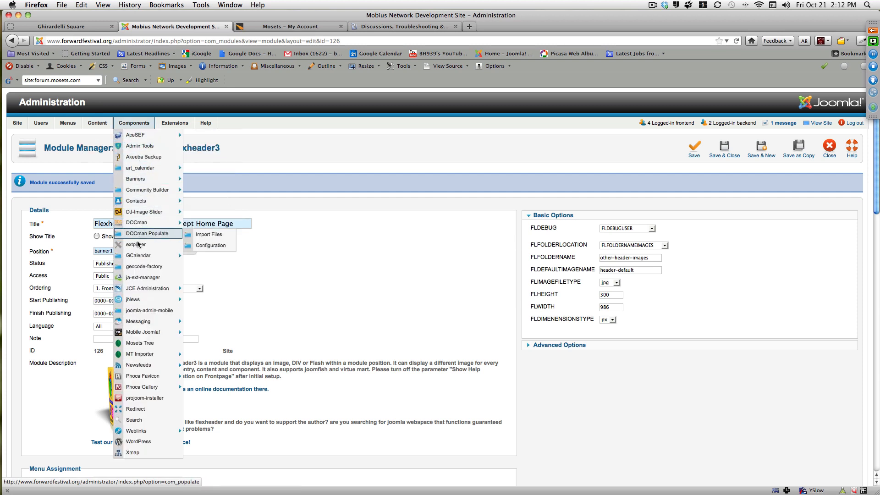
left_click(137, 245)
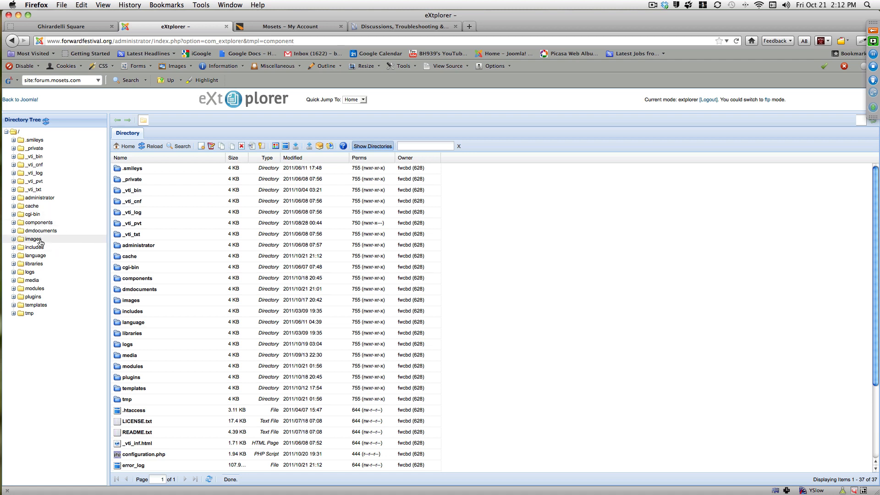
left_click(13, 240)
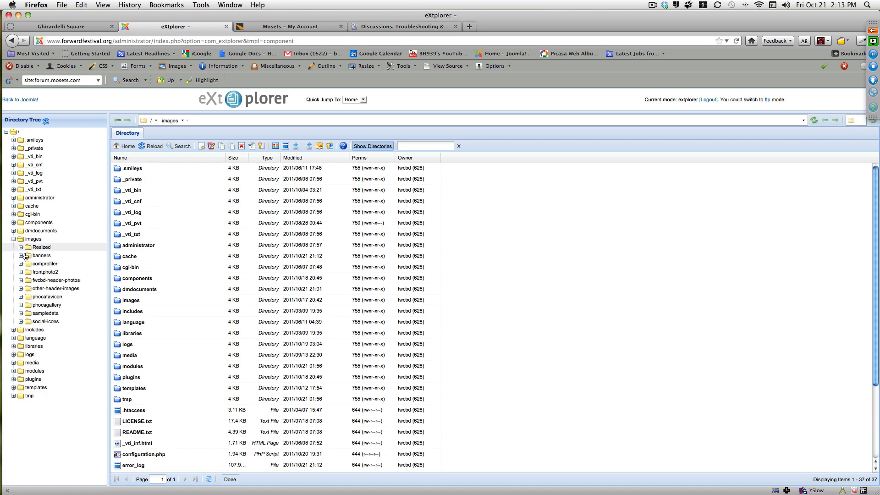
left_click(52, 289)
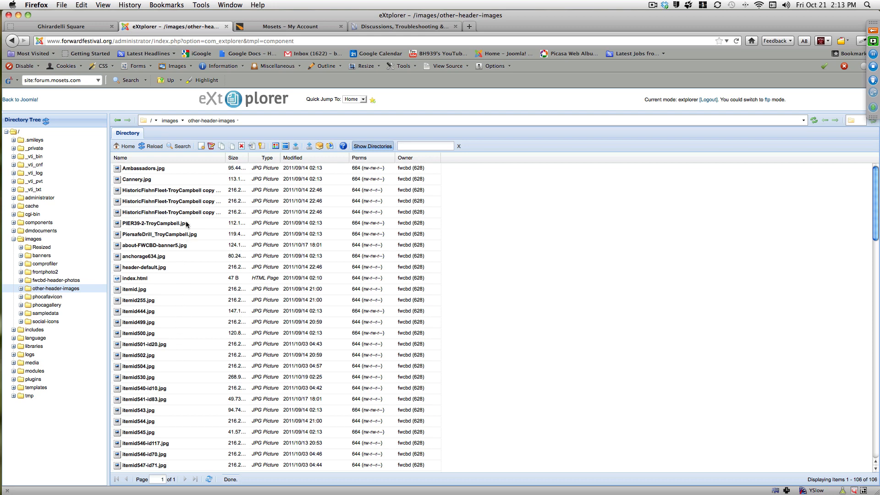
scroll(186, 224, "down", 10)
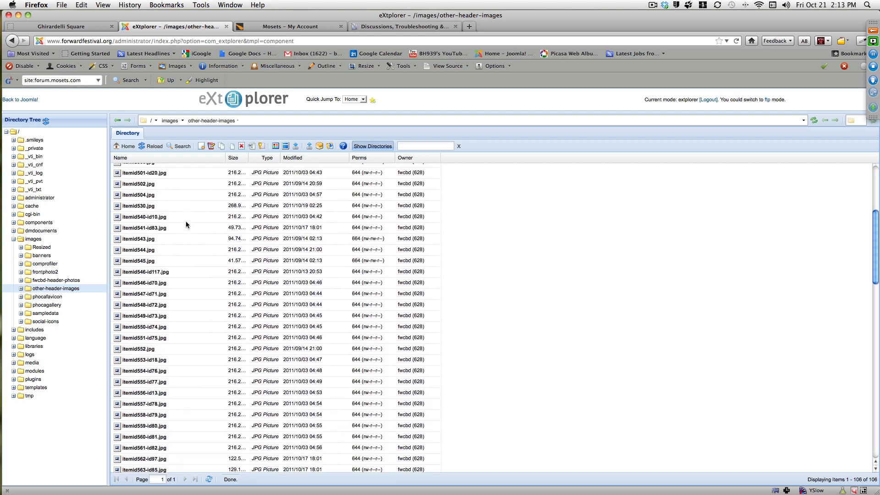
scroll(186, 224, "down", 10)
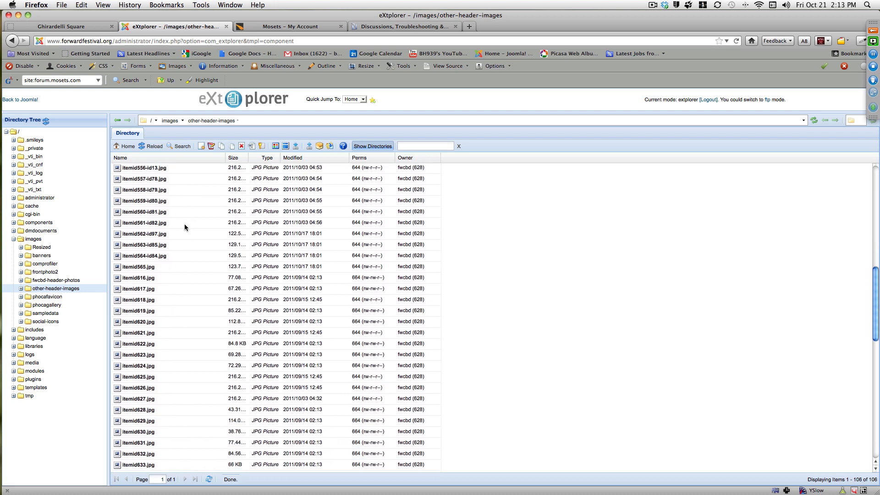
scroll(185, 223, "down", 7)
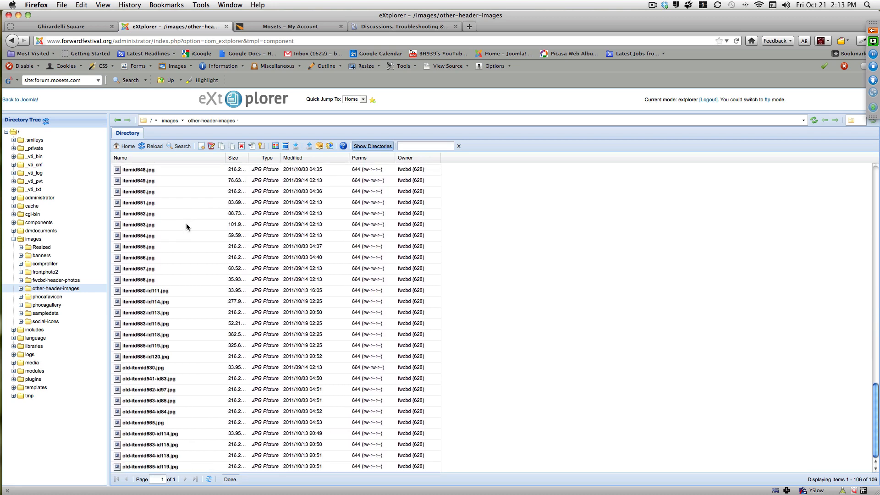
scroll(187, 226, "up", 20)
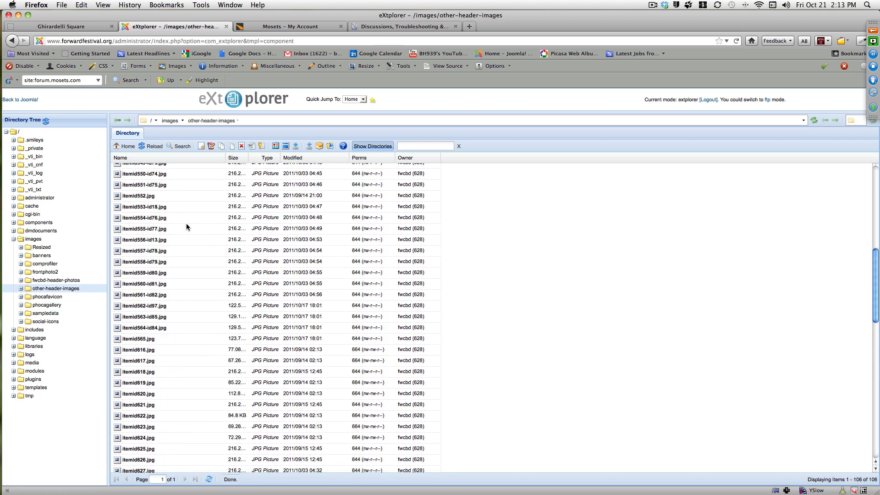
scroll(187, 226, "up", 3)
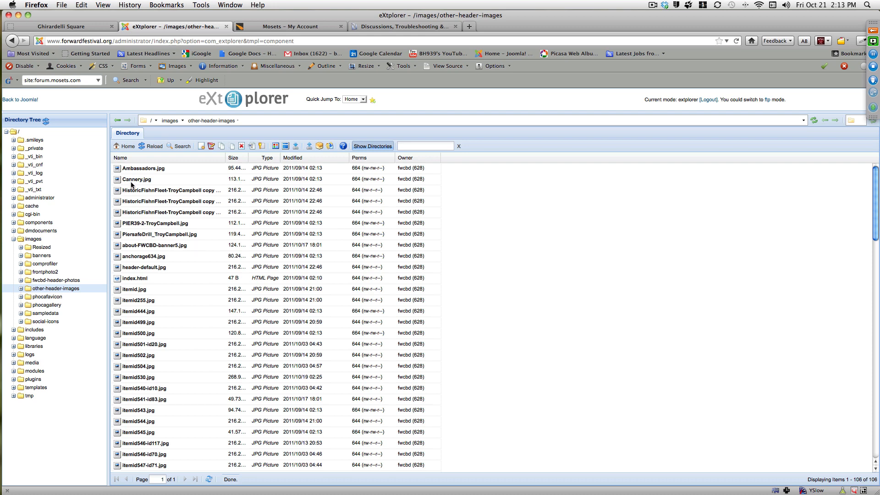
scroll(132, 180, "down", 1)
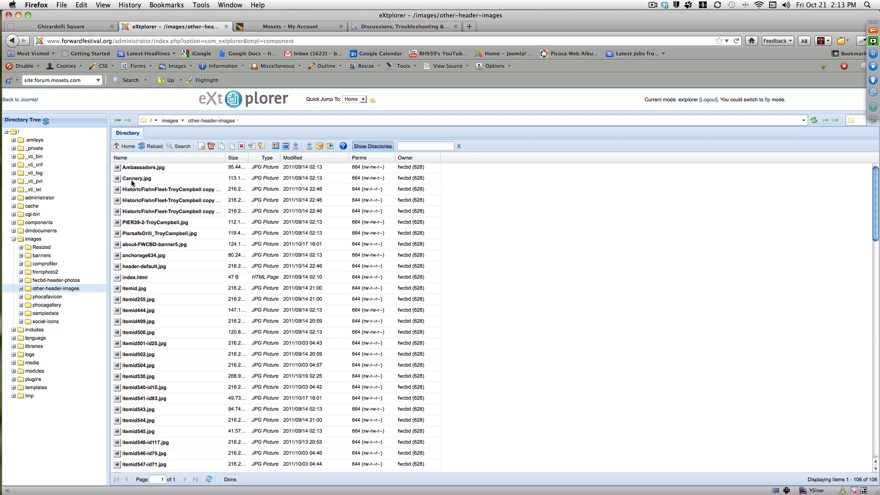
Open the live site's dining listing for The Cannery at Del Monte Square, under By Shopping Center
left_click(82, 27)
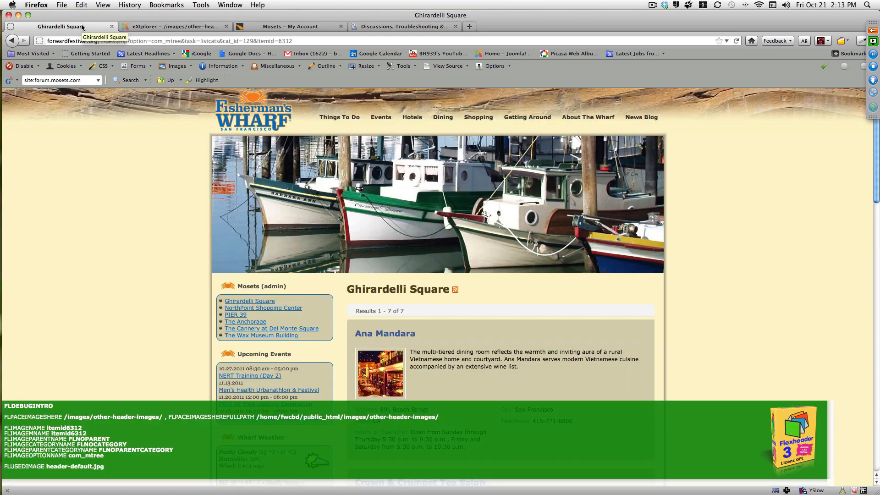
mouse_move(443, 119)
mouse_move(475, 118)
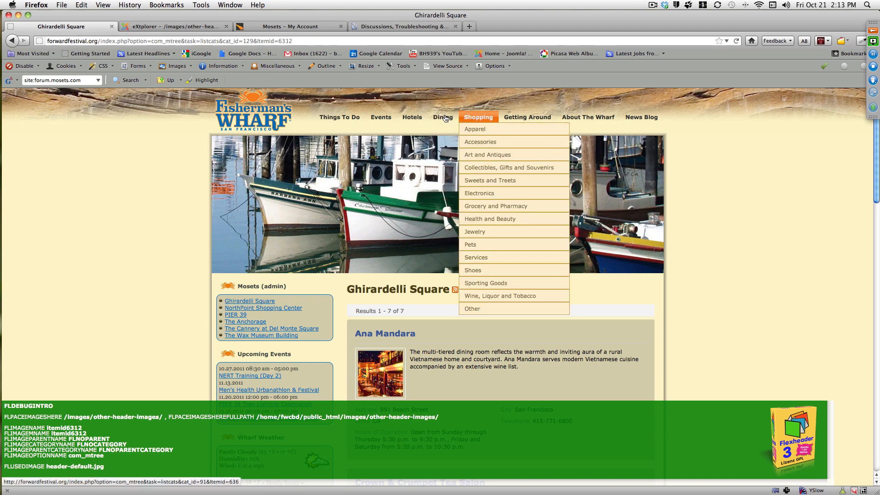
mouse_move(446, 193)
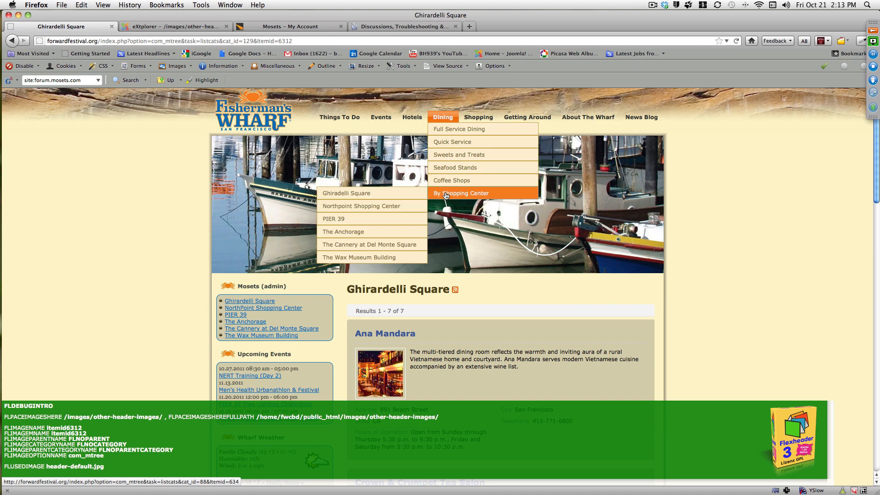
left_click(393, 245)
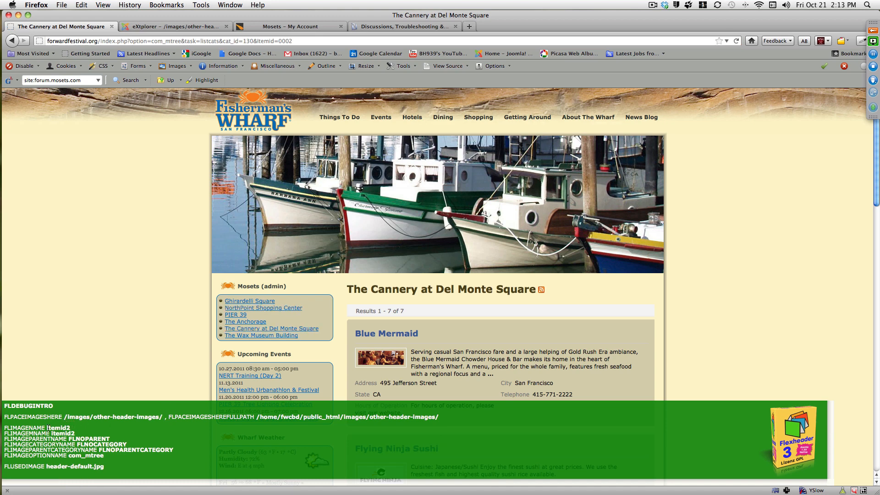
Copy the FLIMAGENAME value itemid2 from the debug output on The Cannery at Del Monte Square page
left_click_drag(47, 428, 70, 428)
right_click(63, 426)
left_click(87, 306)
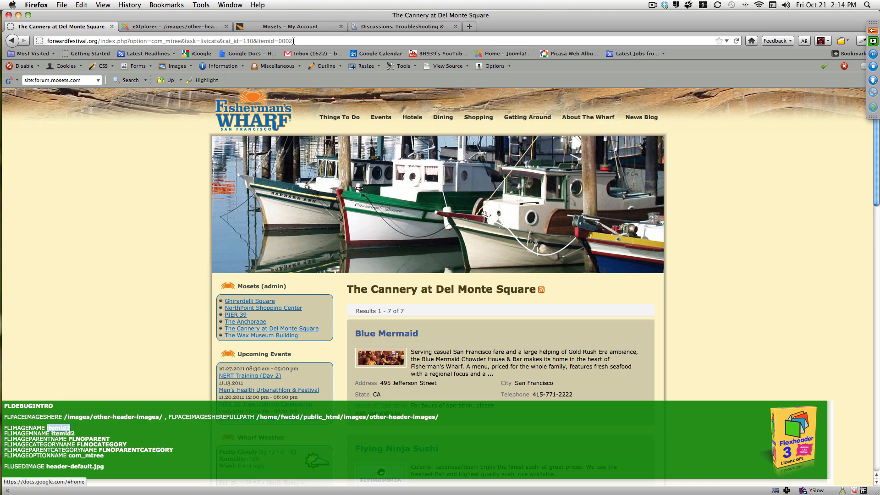
Rename Cannery.jpg in the images/other-header-images folder in eXtplorer as itemid2.jpg
left_click(167, 27)
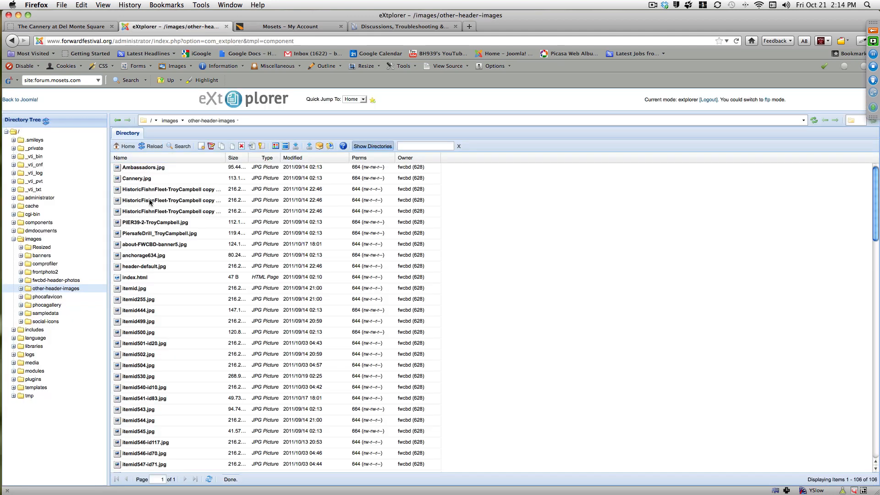
left_click(135, 179)
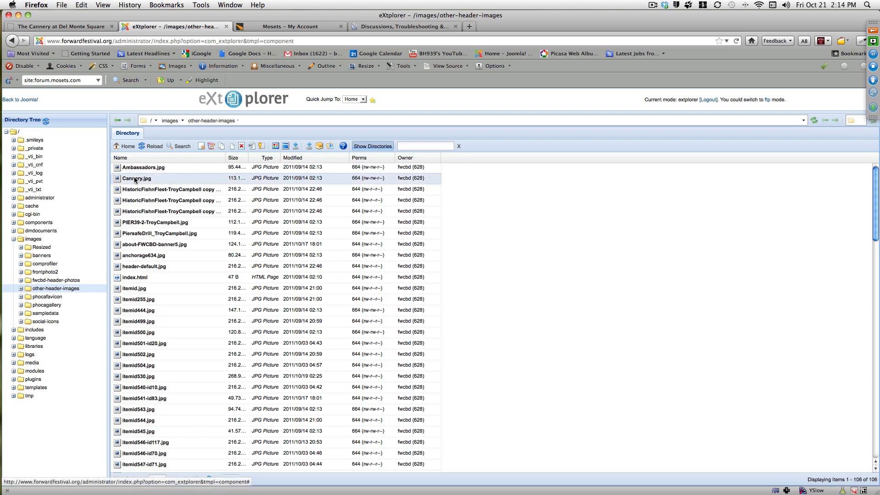
right_click(136, 179)
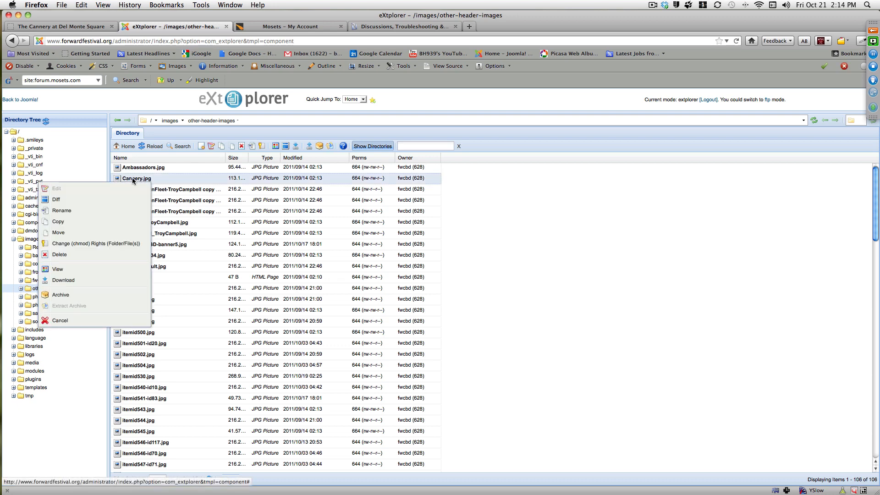
left_click(64, 211)
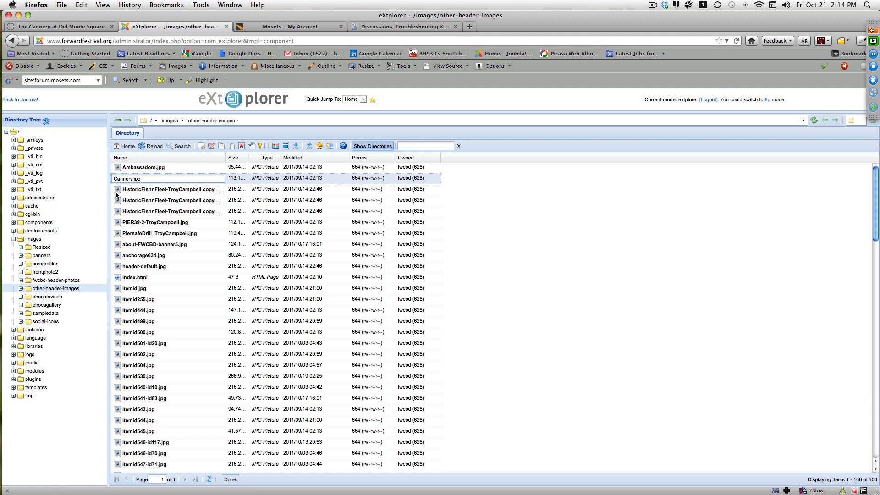
left_click_drag(132, 179, 117, 179)
type("itemid2")
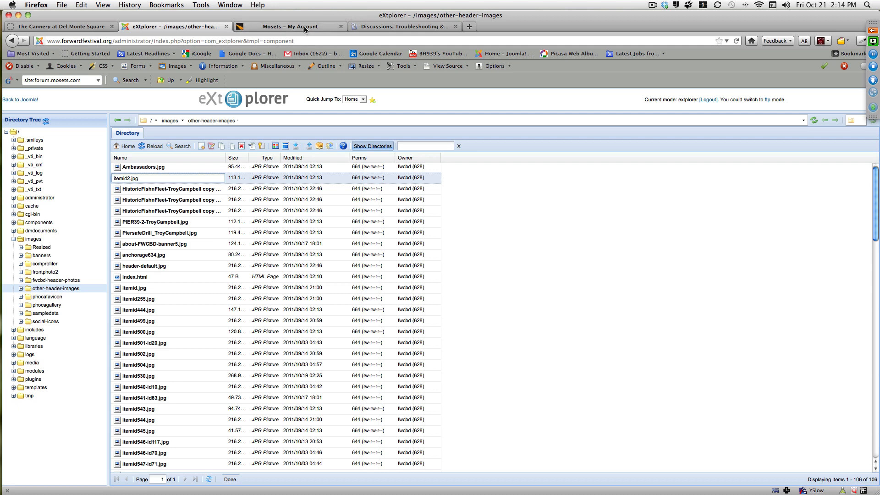
Check the other-header-images file list for the renamed image and reload the live page of The Cannery at Del Monte Square
left_click(105, 30)
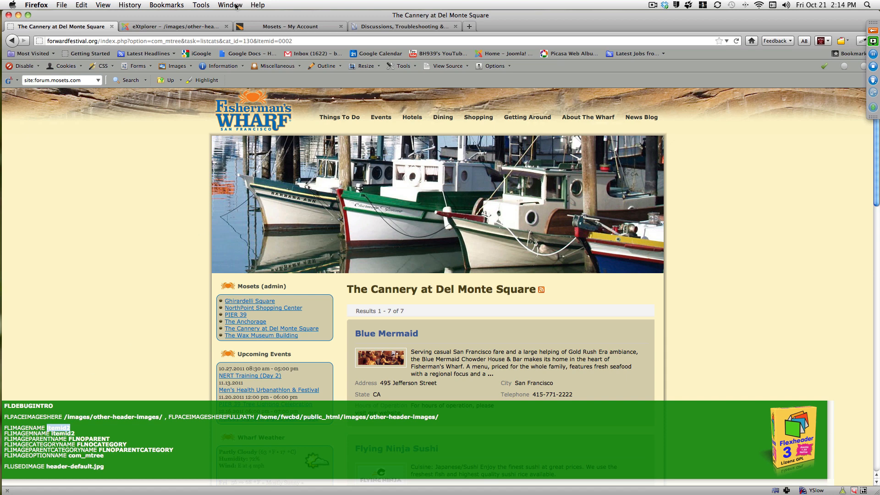
left_click(197, 29)
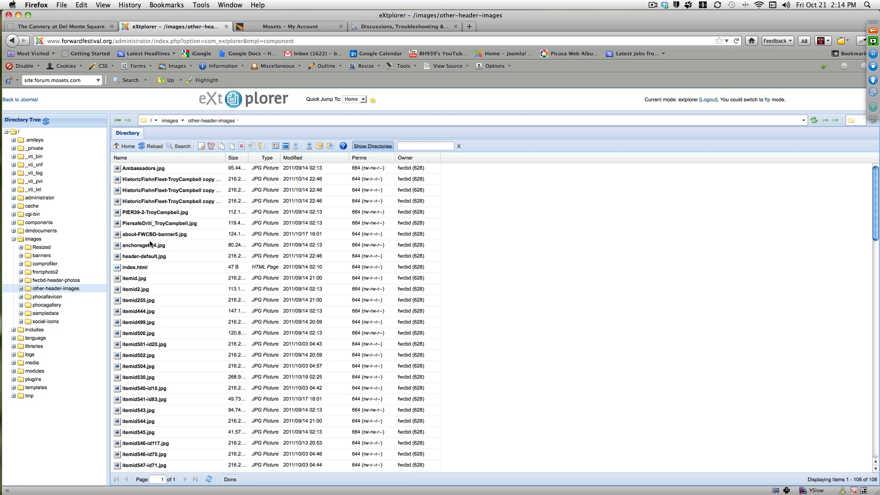
scroll(163, 248, "down", 1)
scroll(163, 248, "down", 3)
scroll(162, 248, "up", 5)
left_click(80, 26)
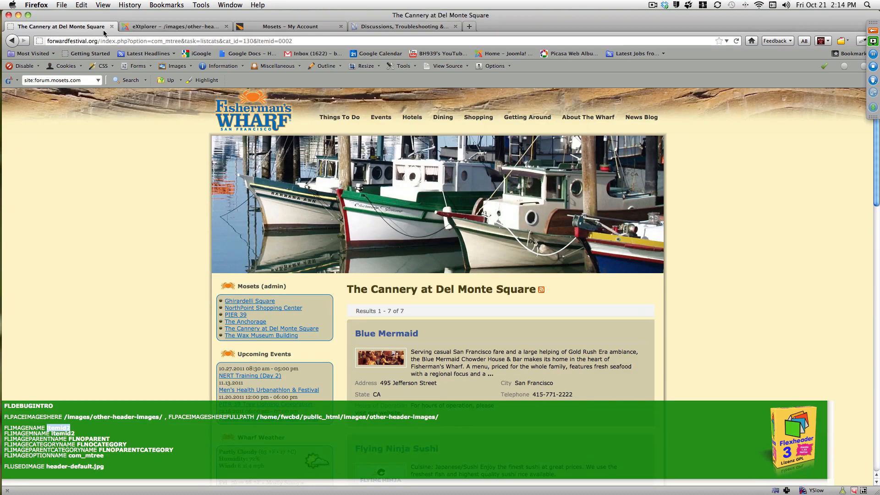
left_click(737, 41)
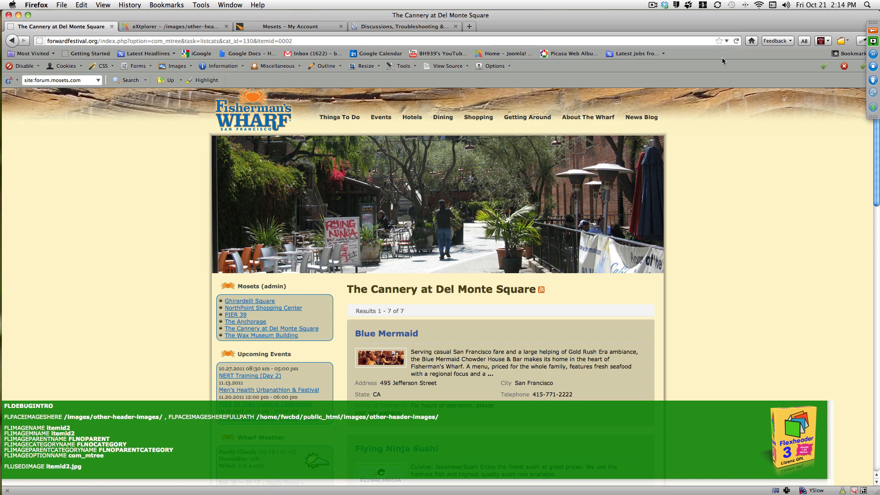
Open the live NorthPoint Shopping Center dining listing and select its FLIMAGENAME value itemid6313 in the Flexheader debug output
mouse_move(443, 117)
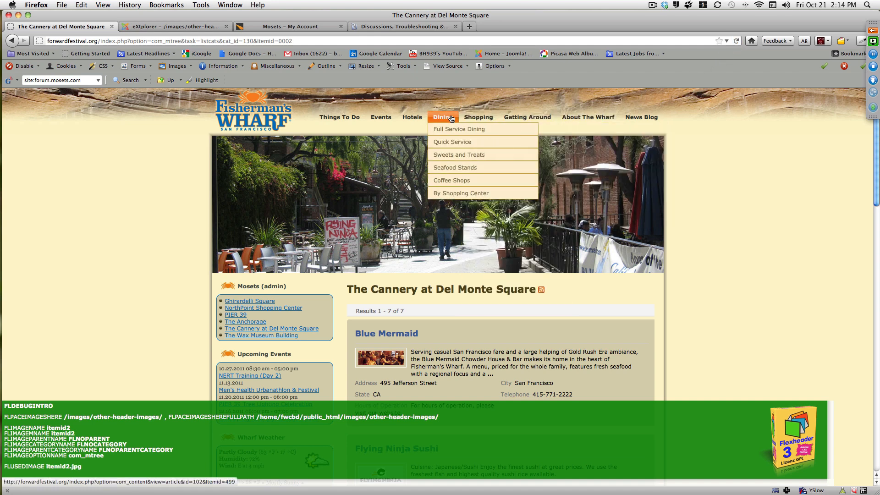
mouse_move(457, 194)
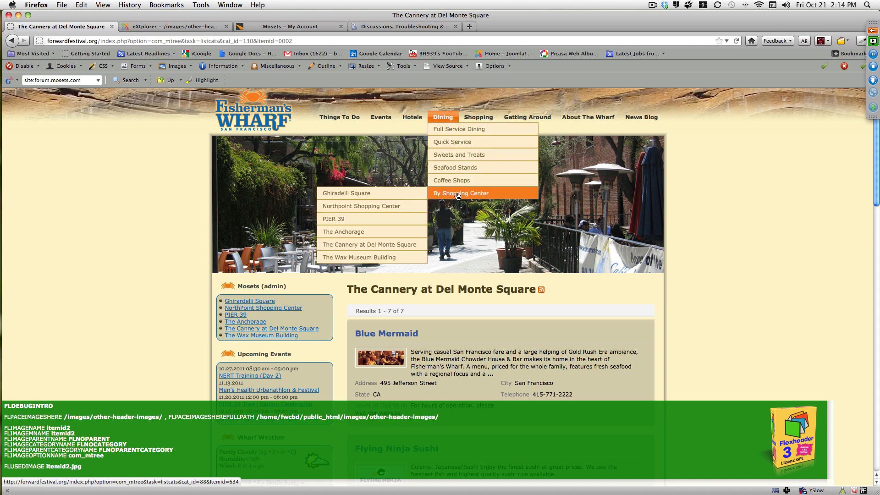
left_click(348, 209)
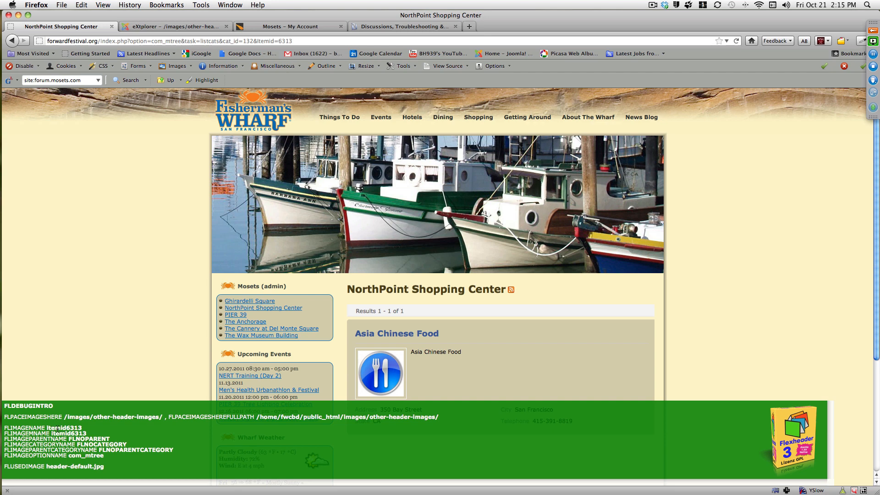
left_click_drag(47, 428, 82, 428)
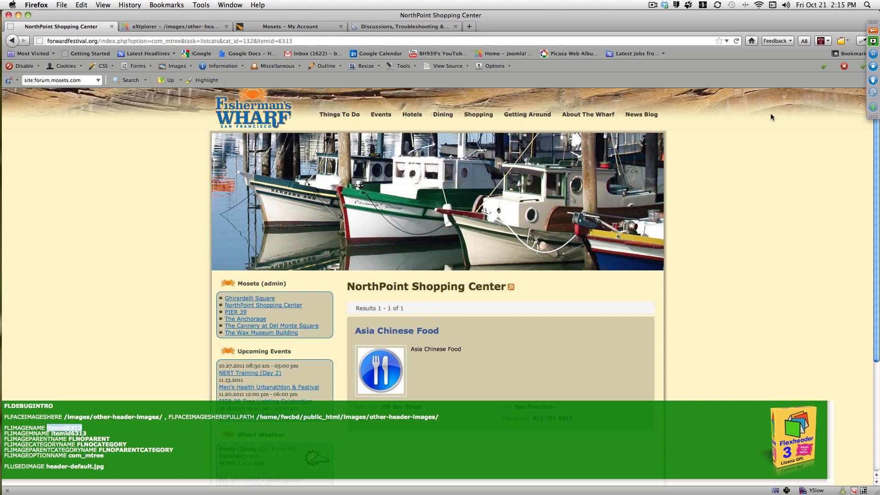
Return from eXtplorer to the Joomla administration and open the module Flexheader - All Pages Except Home Page for editing
left_click(187, 30)
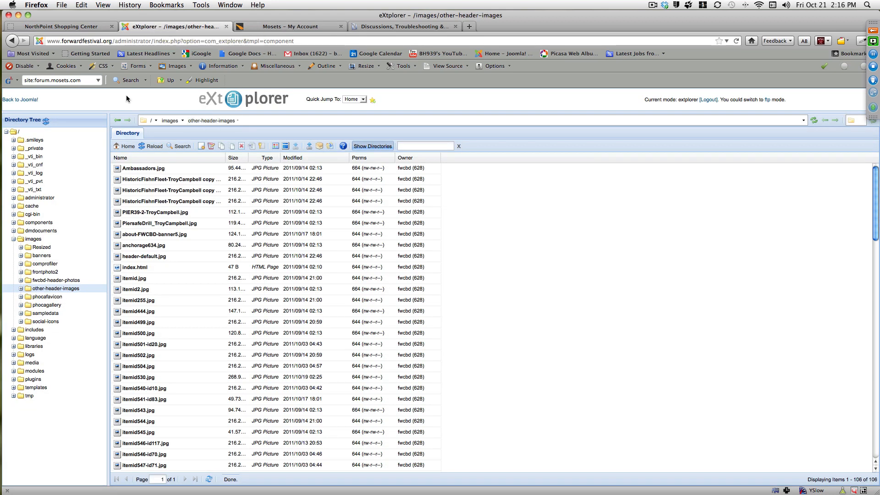
left_click(22, 101)
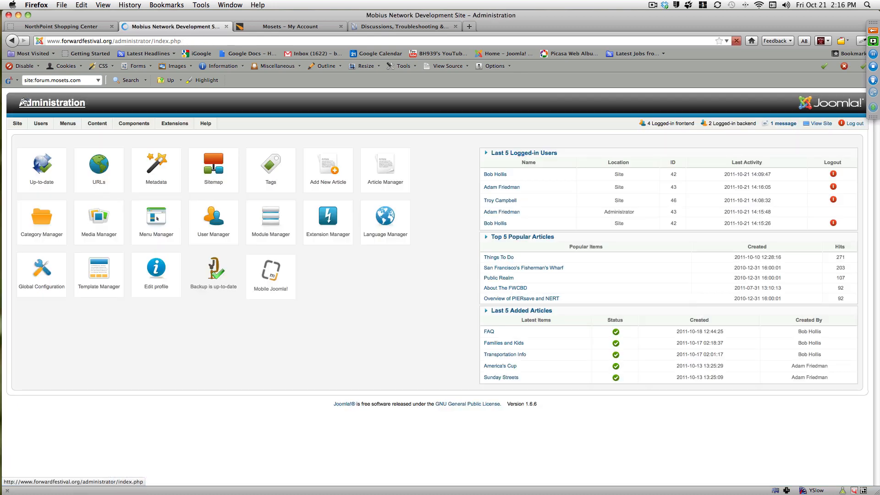
mouse_move(175, 128)
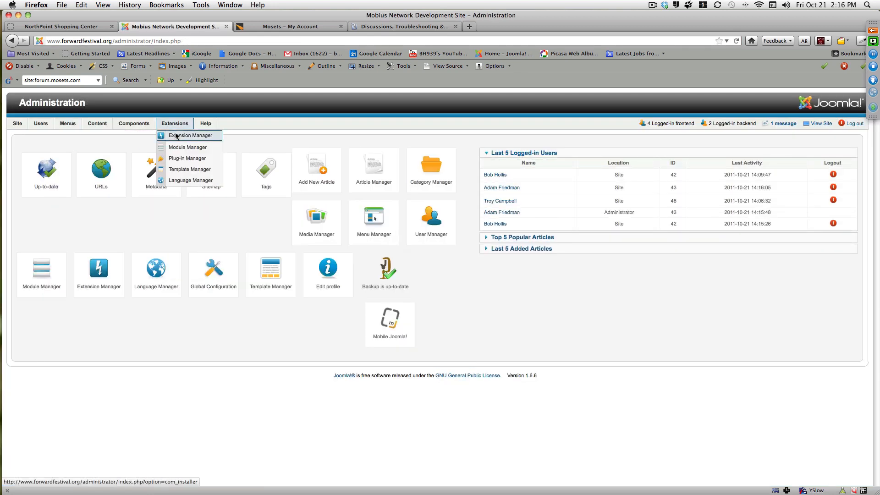
left_click(178, 148)
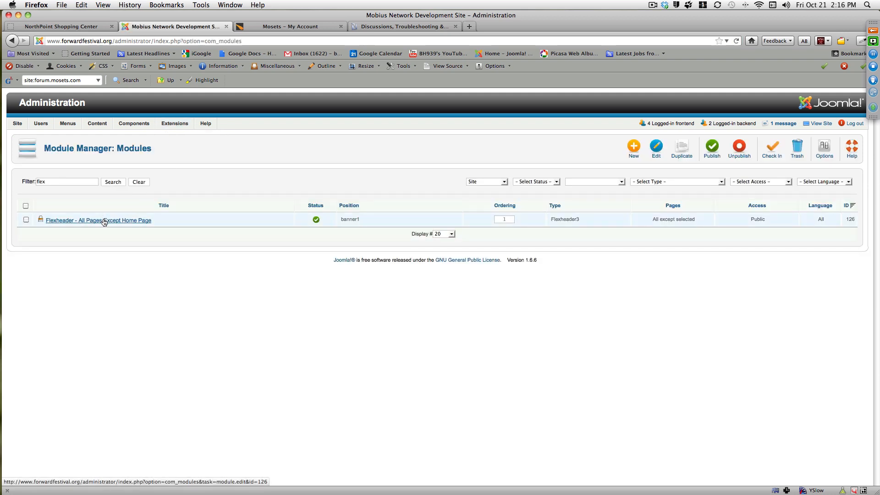
left_click(104, 220)
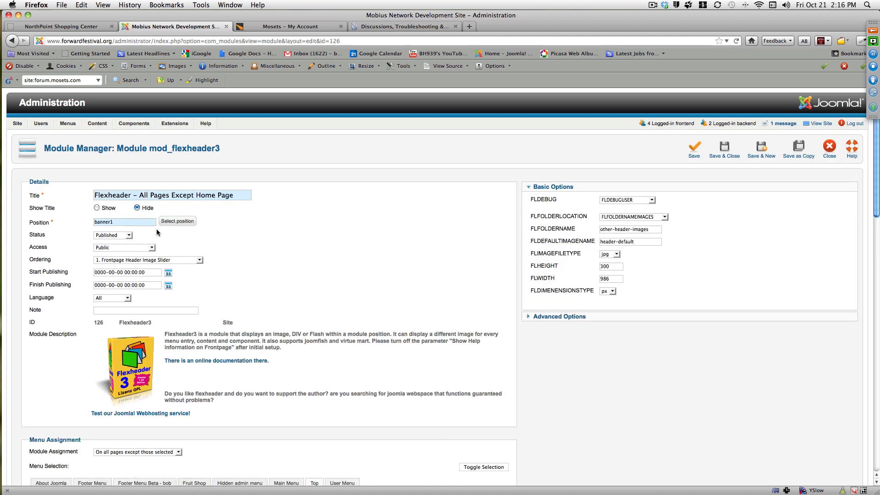
Set the Flexheader module's FLDEBUG option to None and save the module
left_click(651, 200)
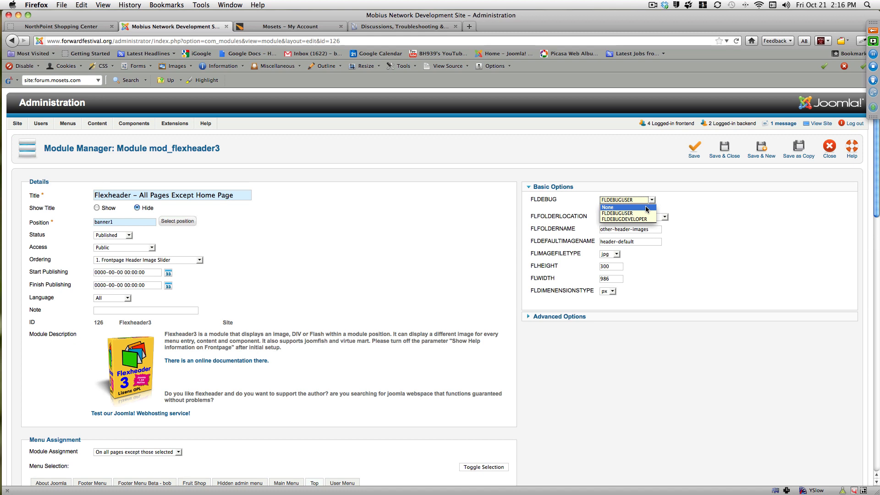
left_click(647, 208)
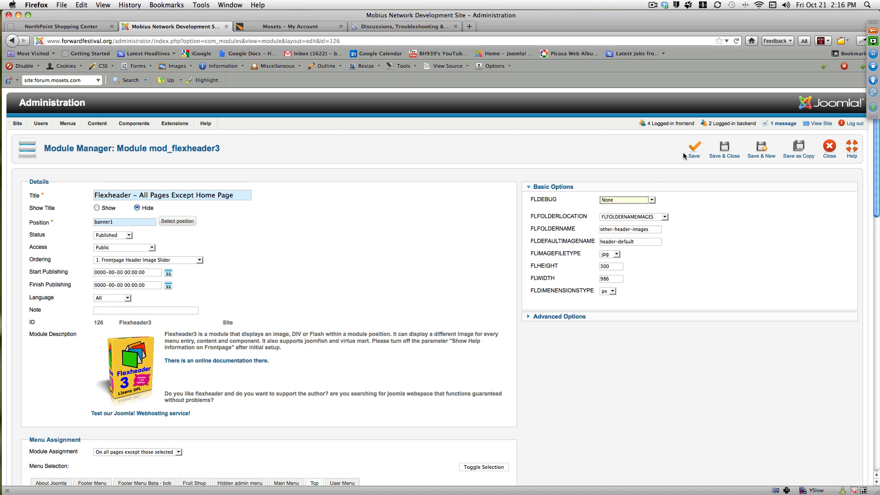
left_click(697, 149)
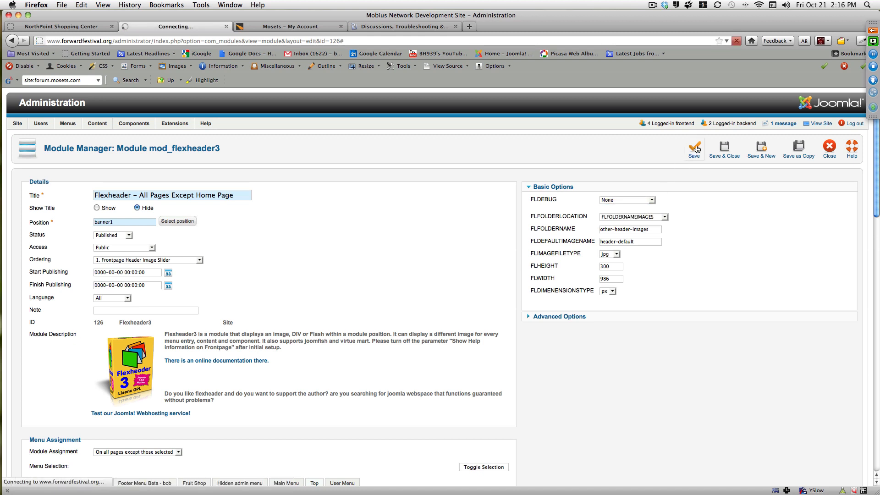
Reload the live NorthPoint Shopping Center page and open the Ghirardelli Square dining listing under By Shopping Center
left_click(81, 28)
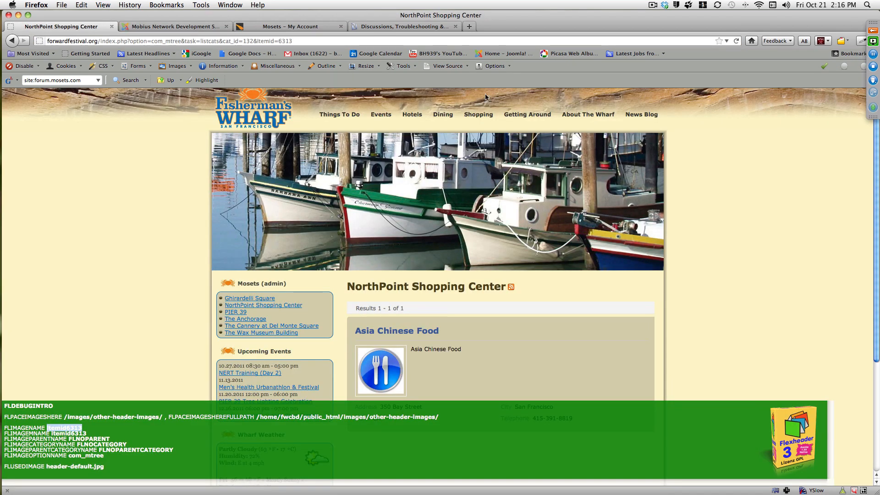
left_click(737, 41)
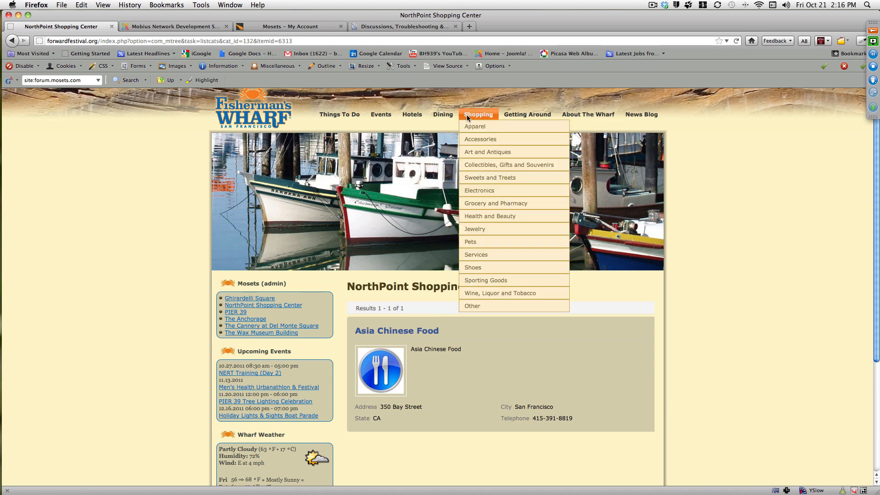
mouse_move(443, 116)
mouse_move(459, 190)
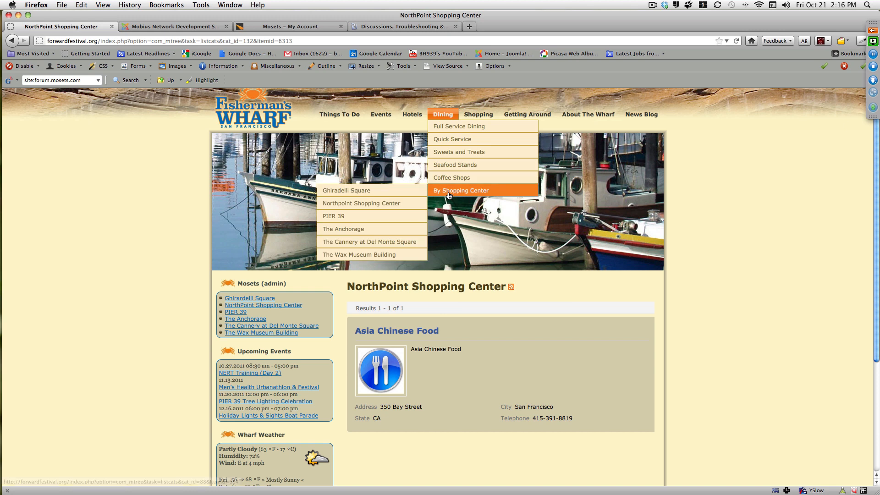
left_click(366, 195)
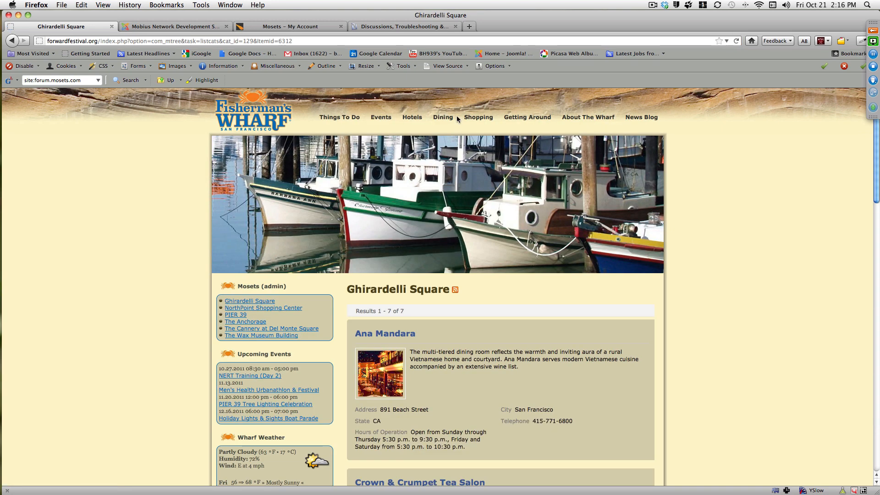
mouse_move(459, 119)
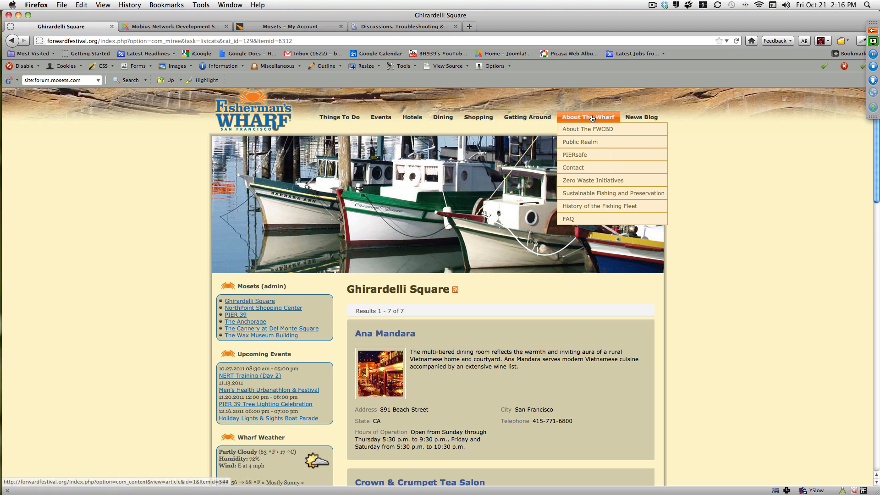
mouse_move(684, 129)
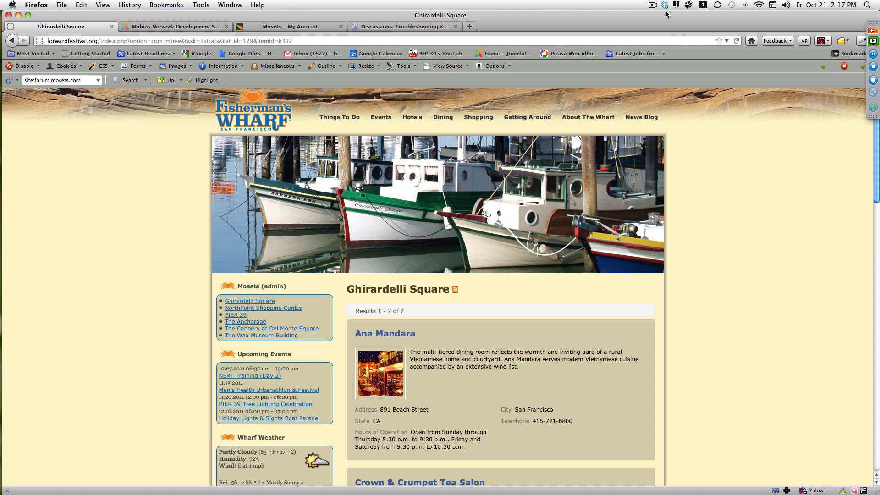
left_click(653, 5)
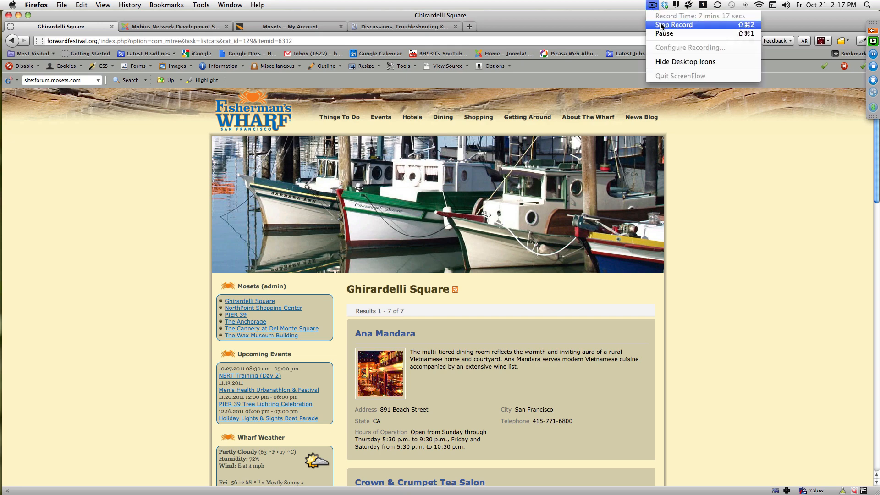